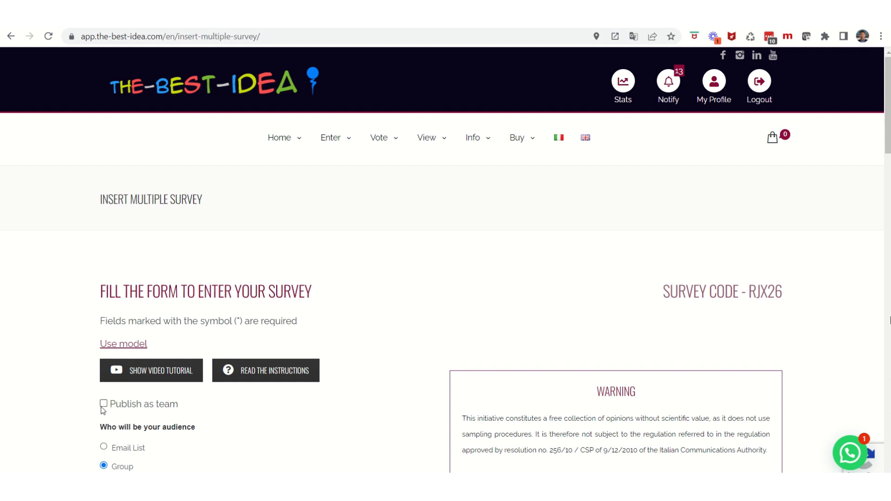
- Try the option to publish the survey as a team, view the available teams, and turn the option off again
left_click(104, 404)
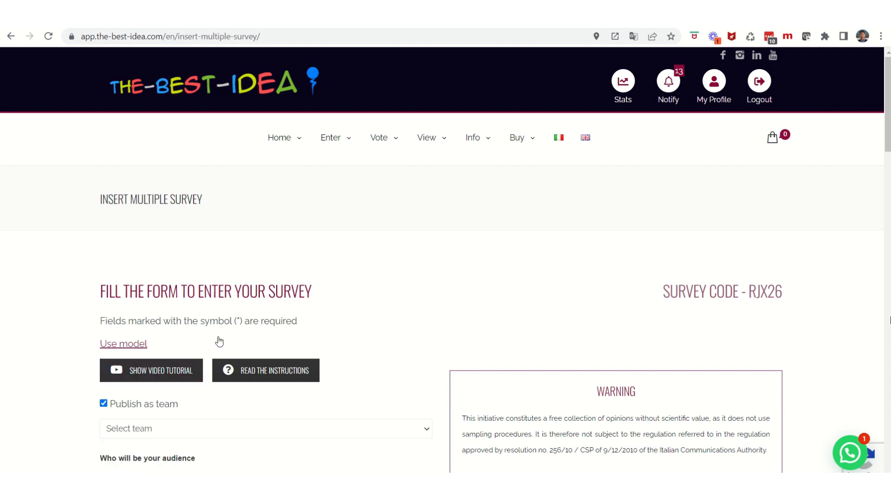
scroll(219, 342, "down", 4)
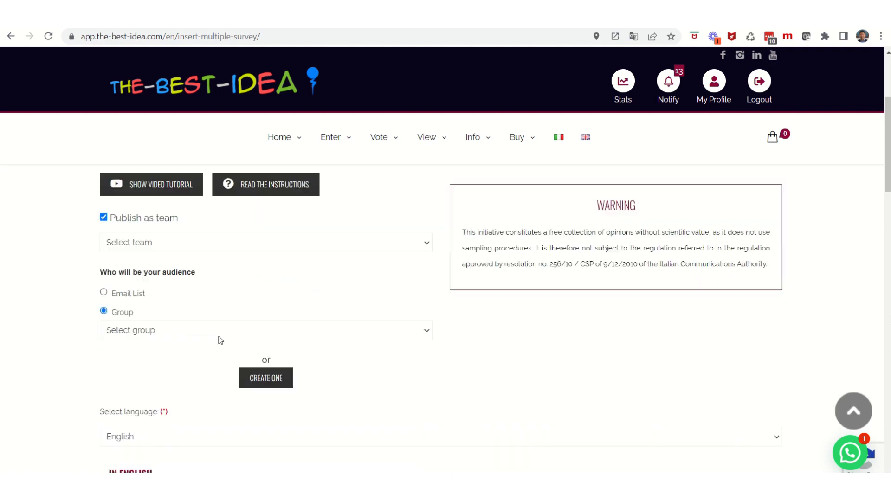
left_click(232, 241)
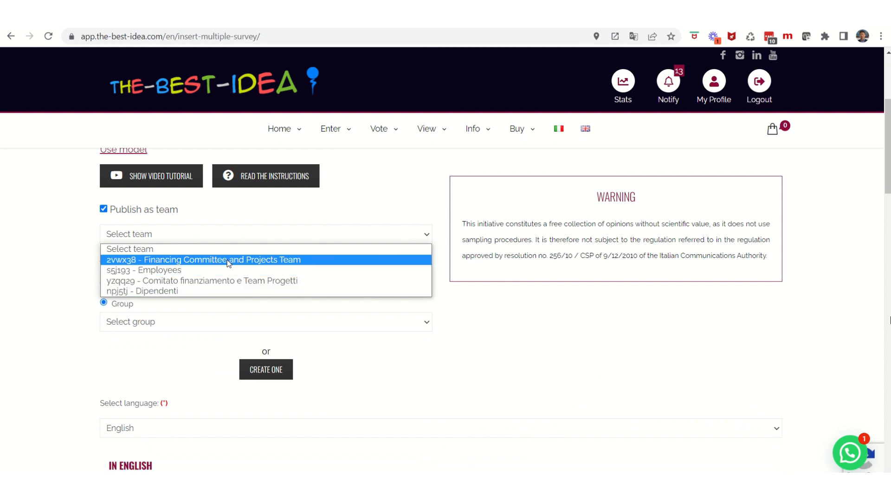
left_click(231, 235)
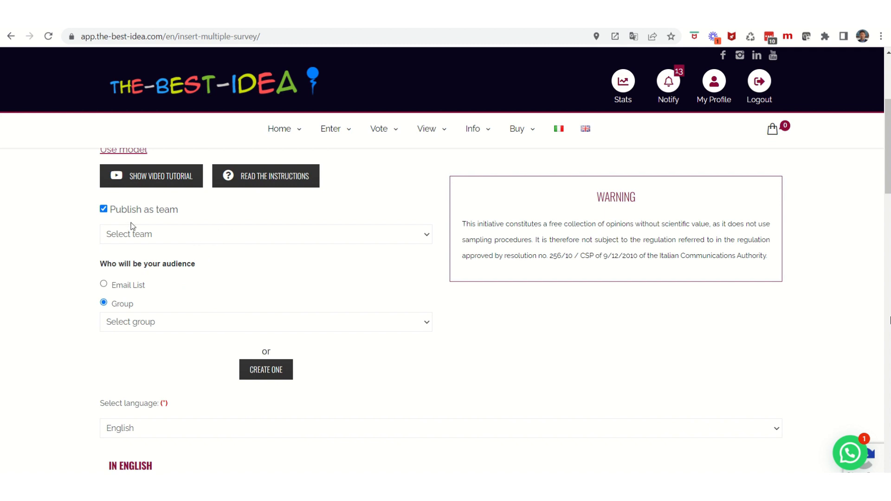
left_click(105, 211)
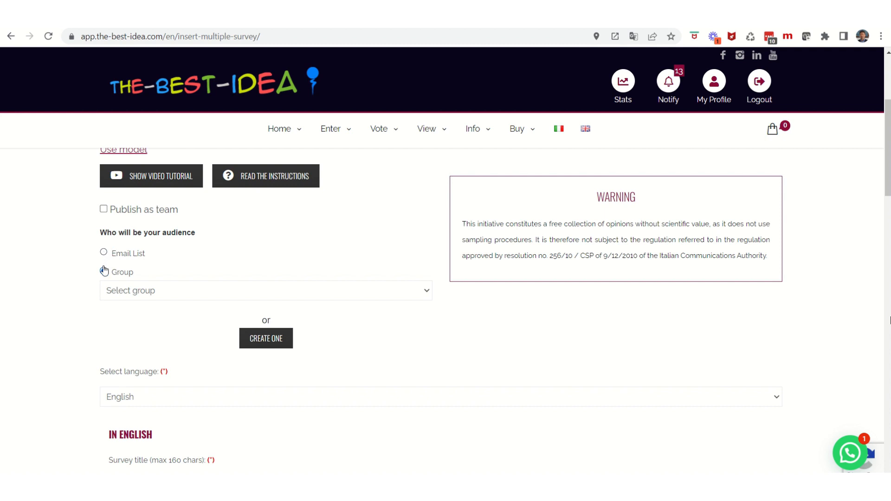
- Review the groups available as the survey audience and choose English as the survey language
left_click(152, 296)
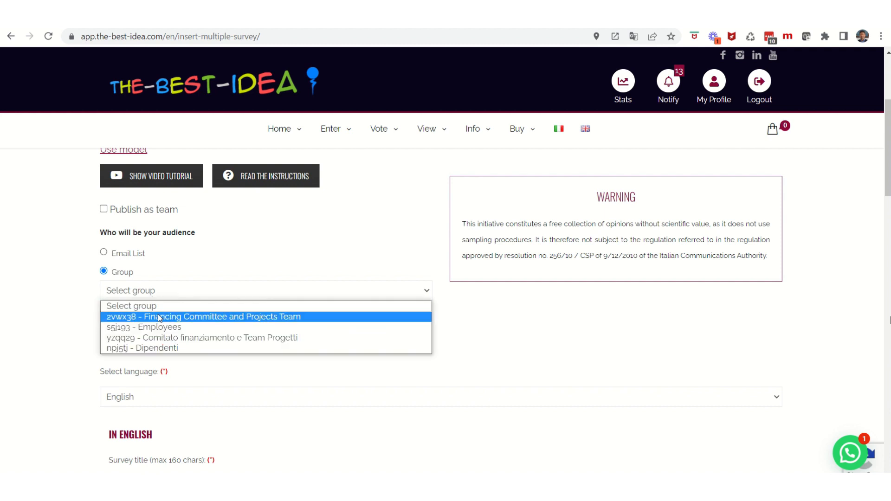
left_click(160, 295)
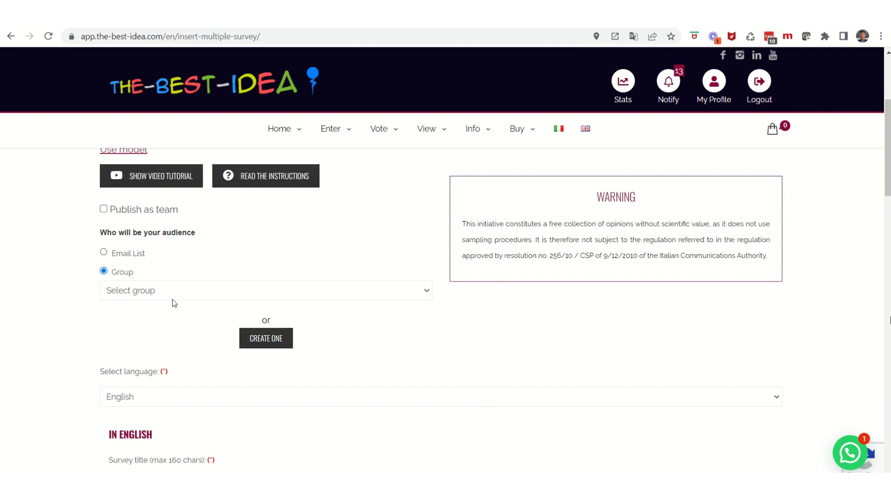
left_click(255, 343)
left_click(157, 398)
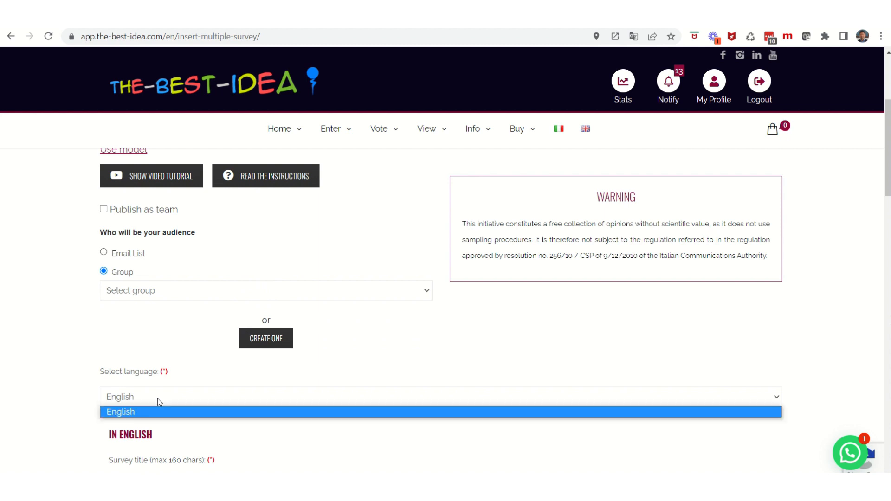
left_click(162, 415)
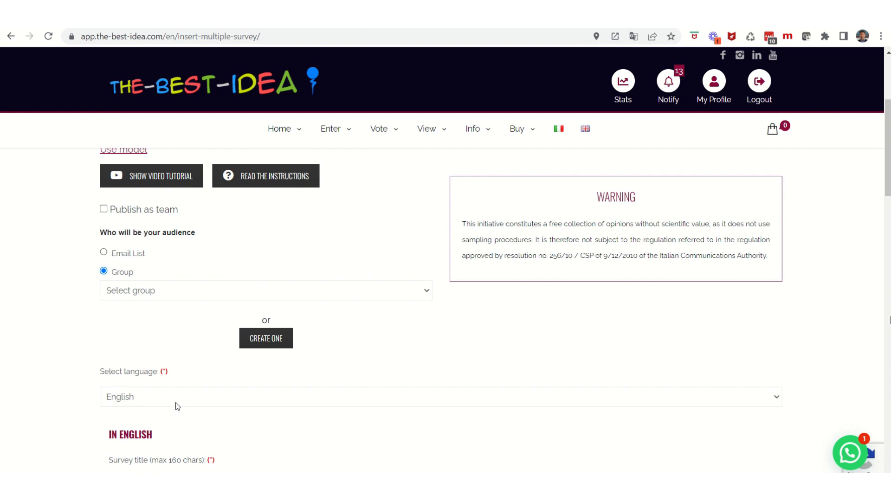
- Enter "tutorial for survey" as the English survey title
scroll(189, 382, "down", 4)
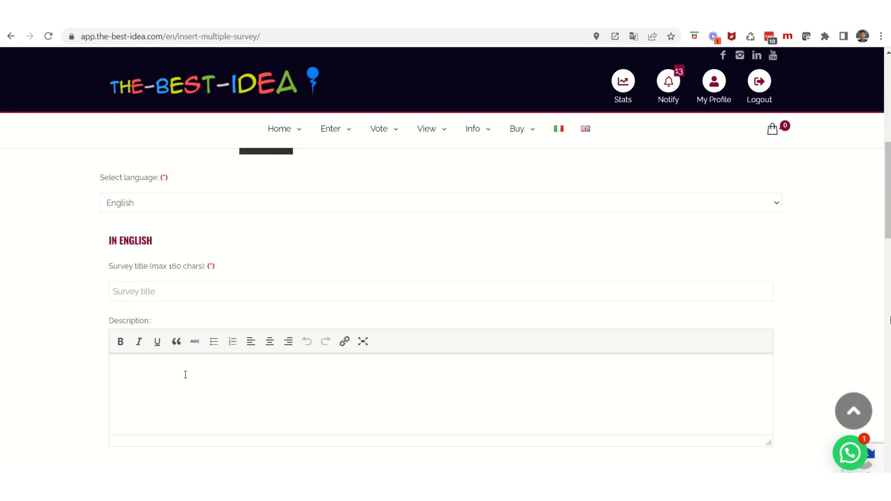
left_click(177, 292)
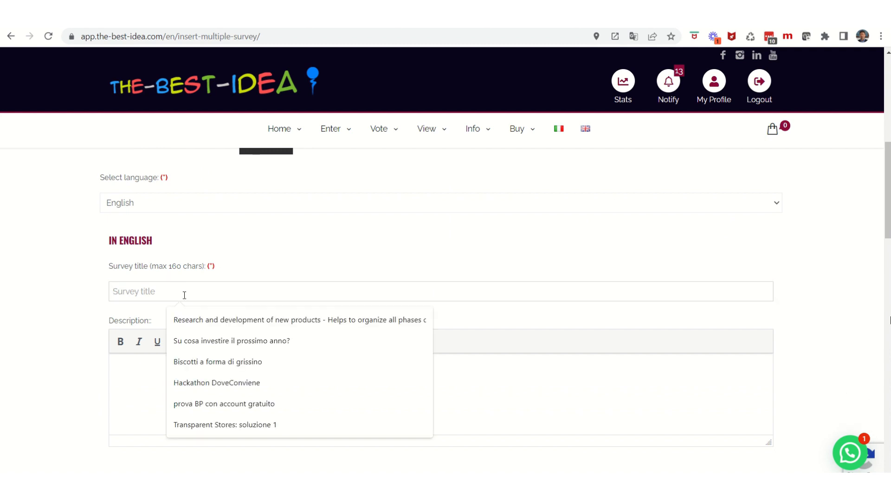
type("tutoria")
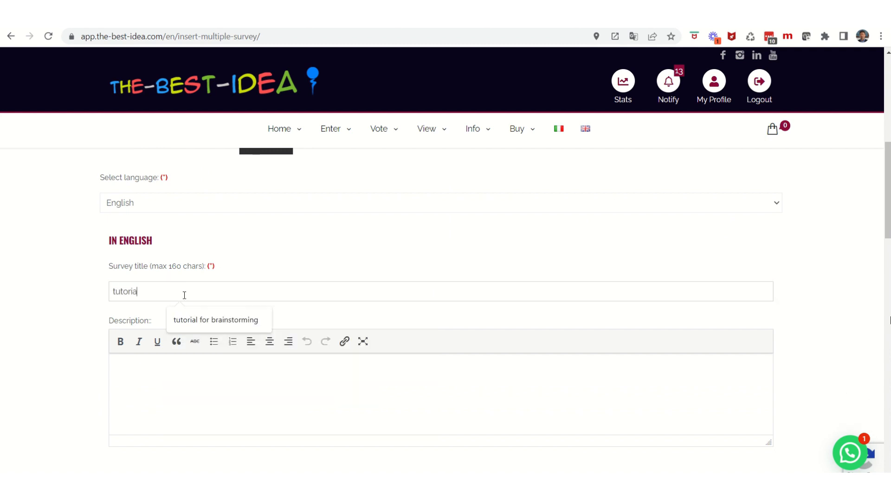
type("l for su")
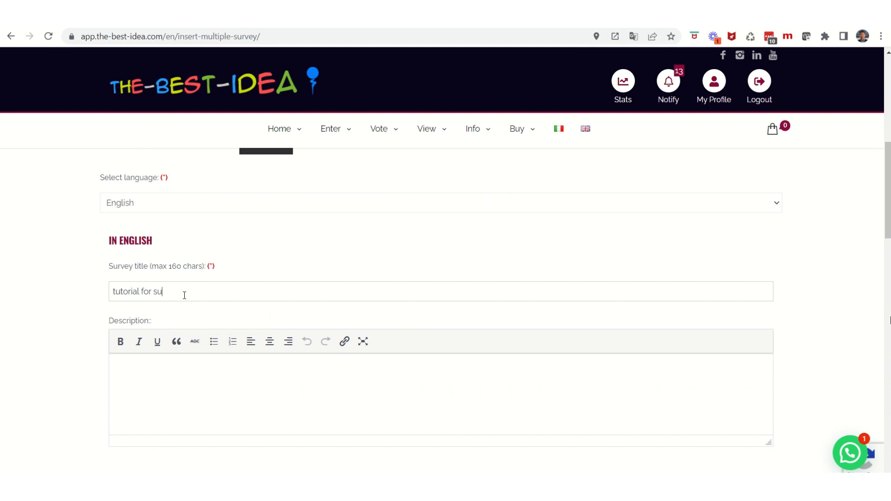
type("rvey")
- Enter "sdhstgh" as the survey's English description
scroll(219, 284, "down", 8)
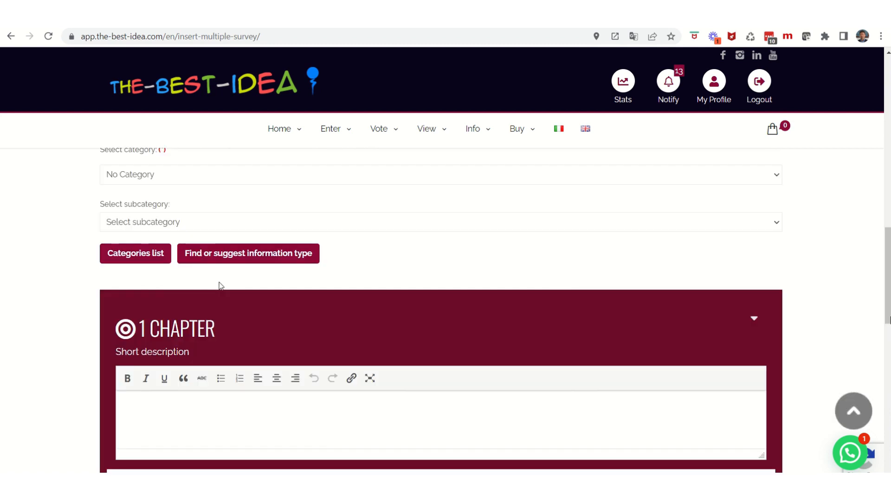
scroll(221, 285, "up", 8)
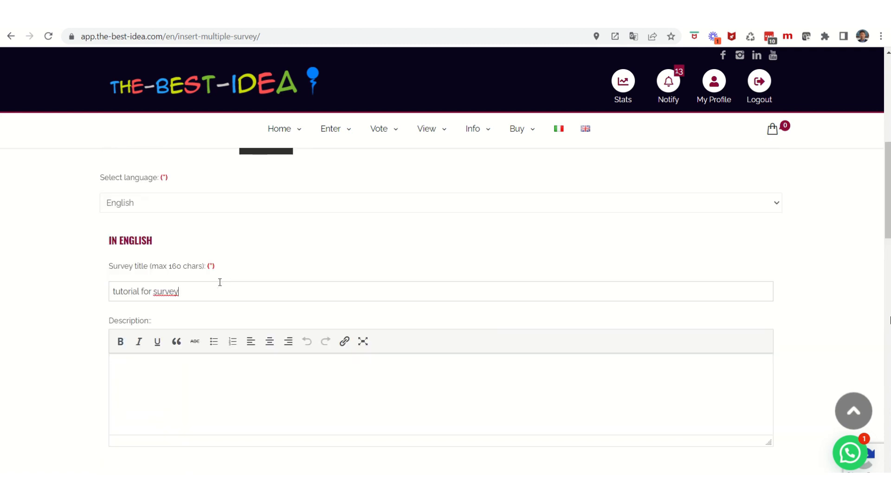
left_click(187, 385)
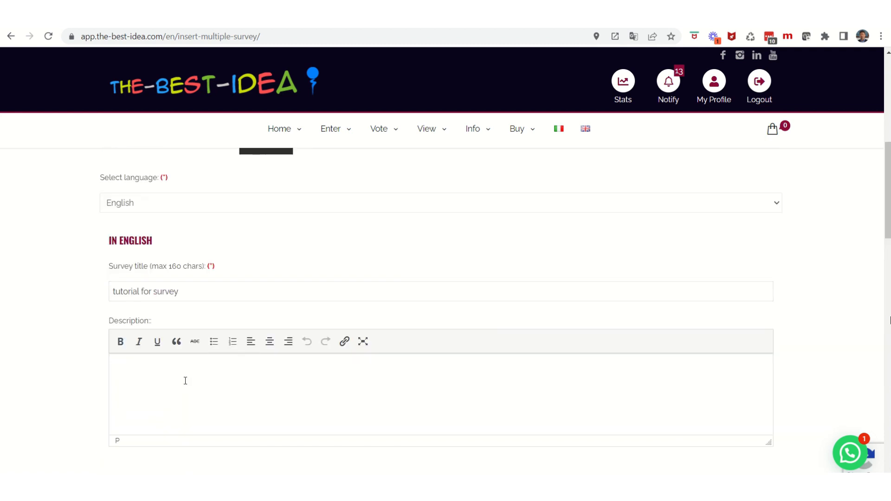
type("sdhstgh")
- Look through the available macrocategories without choosing a different one
scroll(186, 381, "down", 4)
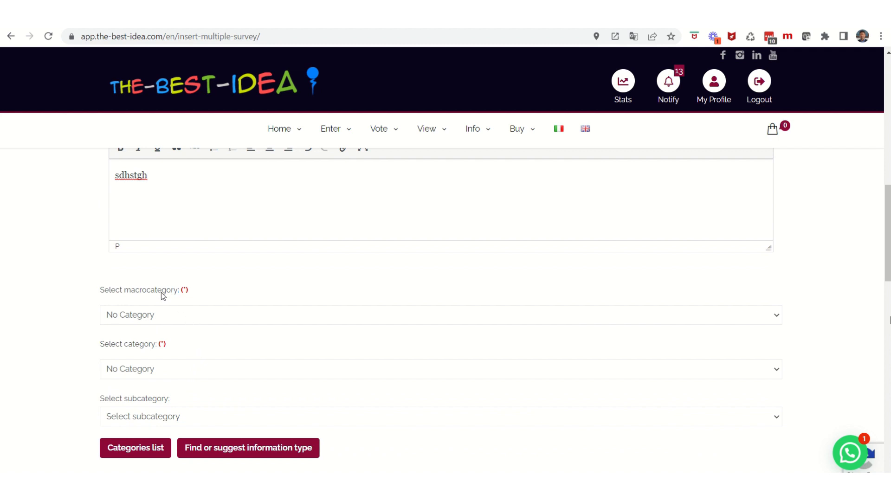
left_click(170, 318)
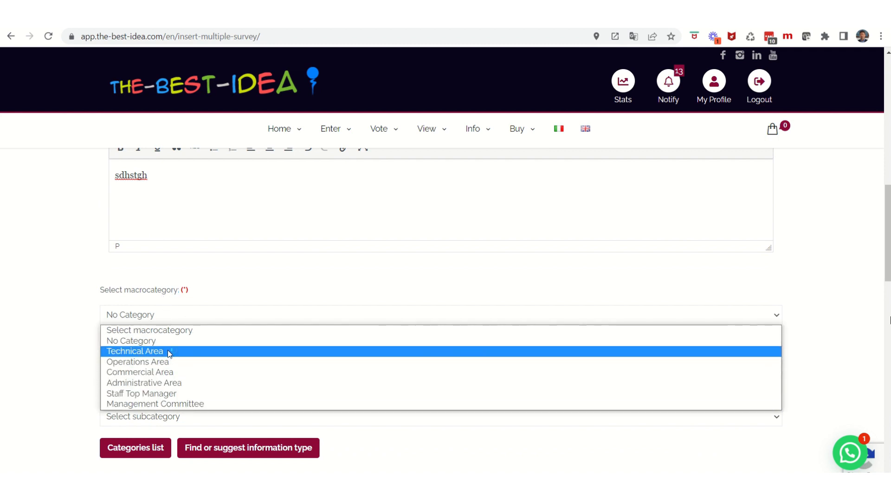
left_click(166, 312)
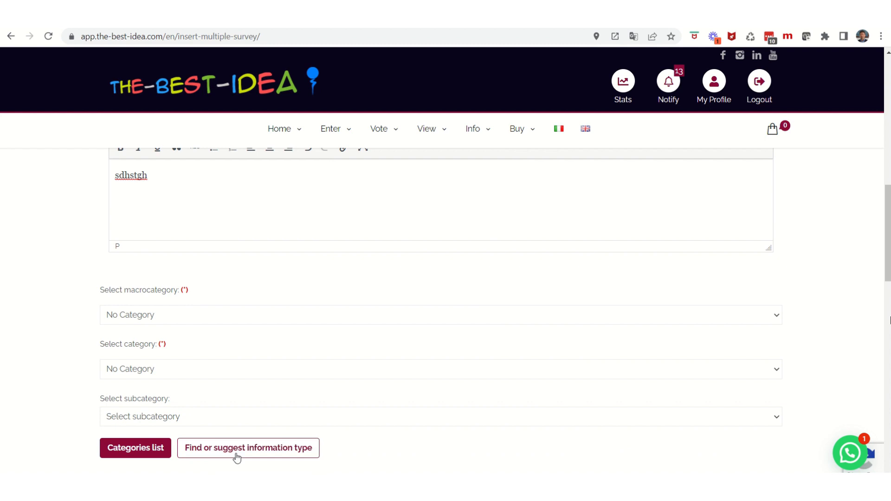
- Enter "stsdhsh" as the short description of chapter 1
scroll(237, 457, "down", 4)
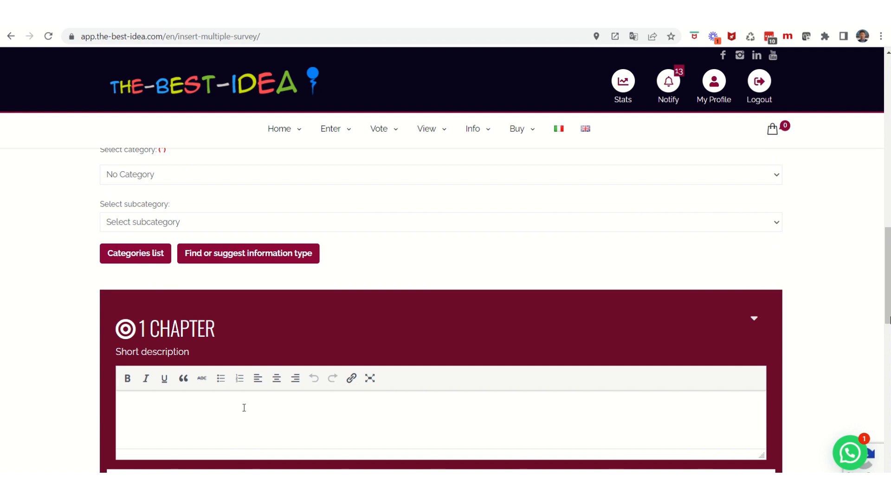
scroll(244, 407, "down", 4)
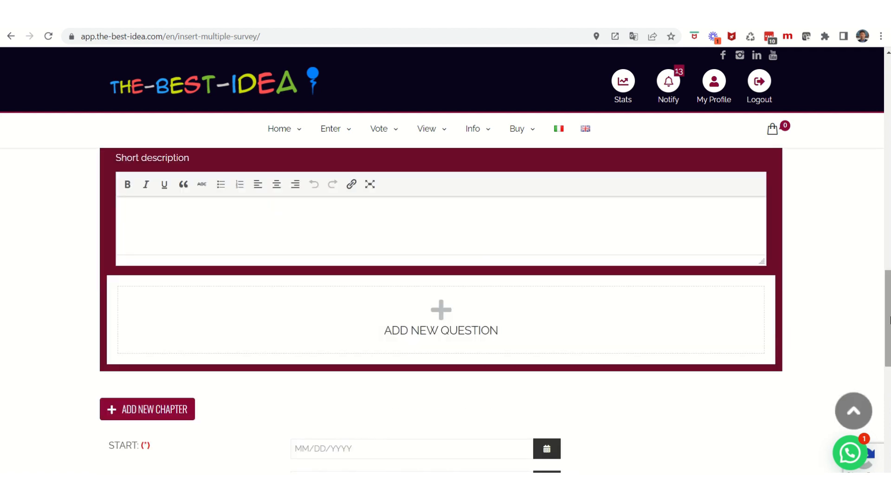
scroll(849, 312, "up", 4)
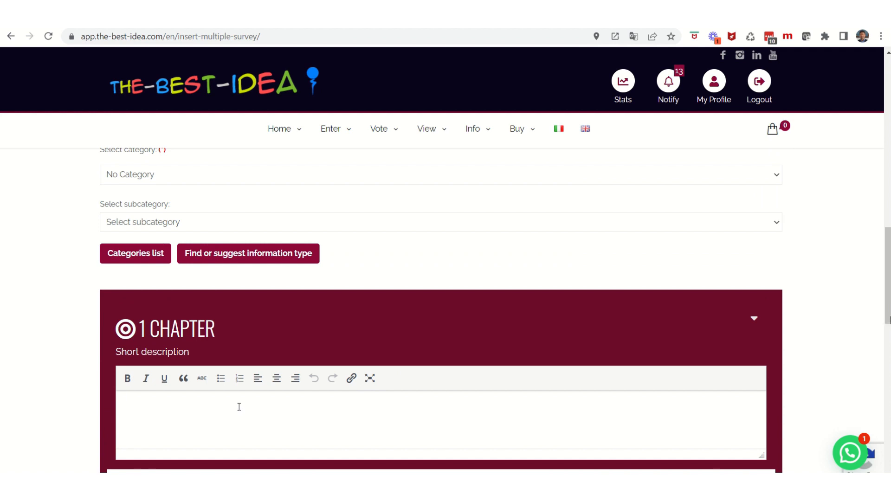
left_click(239, 407)
type("stsdhsh")
- Add a question to chapter 1 with the title "dfsfgh" and the description "sfghsfh"
scroll(418, 376, "down", 4)
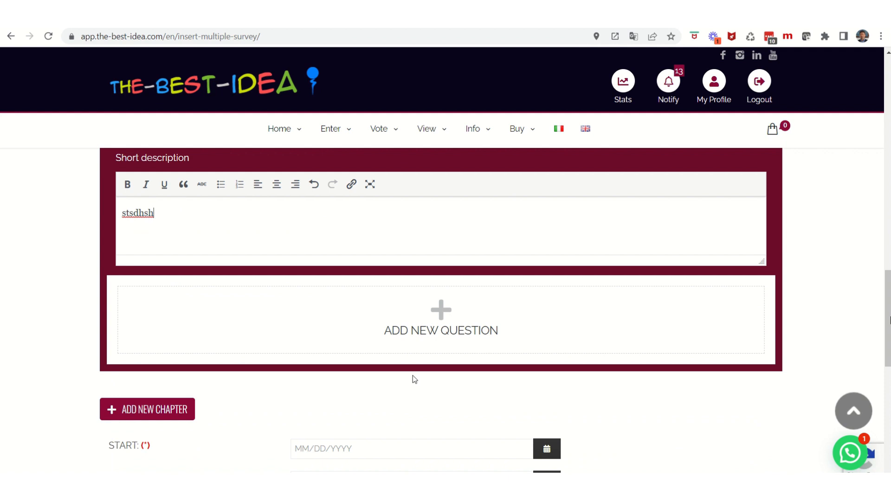
left_click(441, 334)
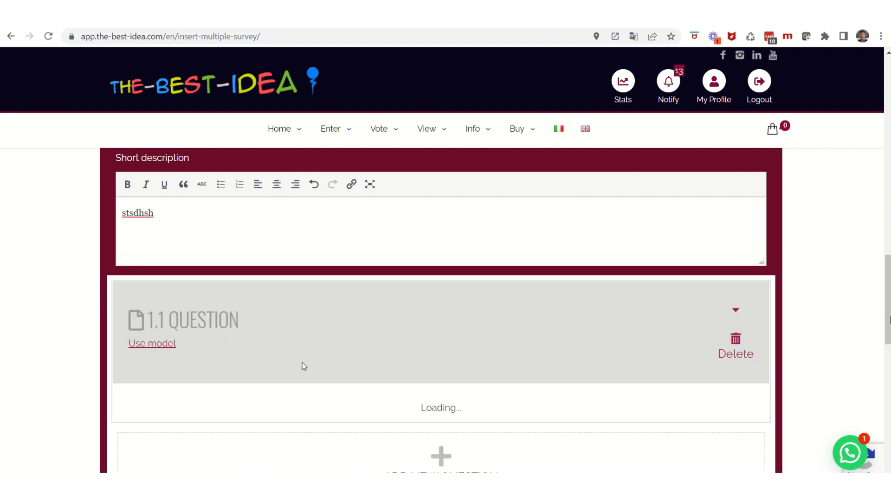
scroll(249, 380, "down", 4)
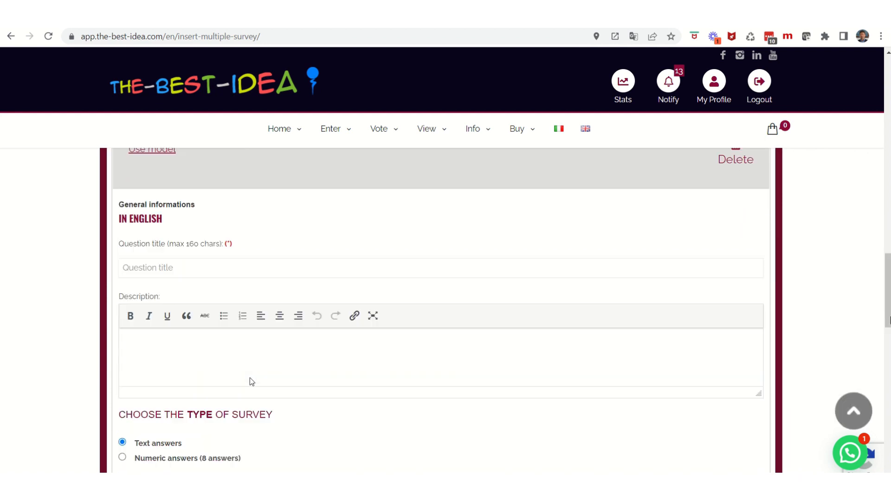
left_click(151, 272)
type("dfsfgh")
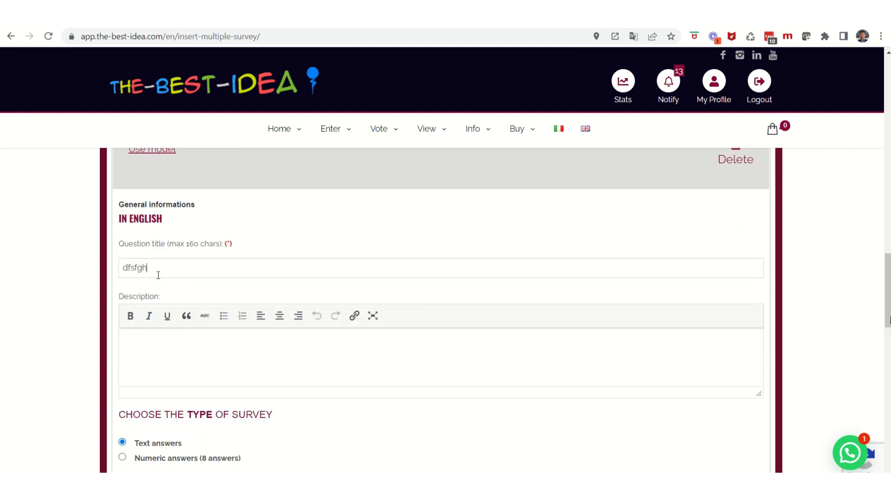
left_click(222, 371)
type("sfghsfh")
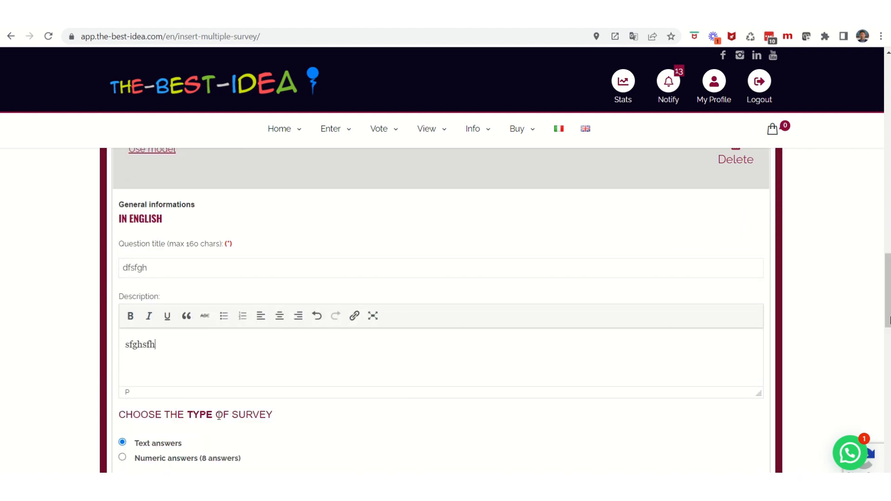
- Try numeric answers for the first question, view the offered answer values, and switch back to text answers
scroll(262, 410, "down", 4)
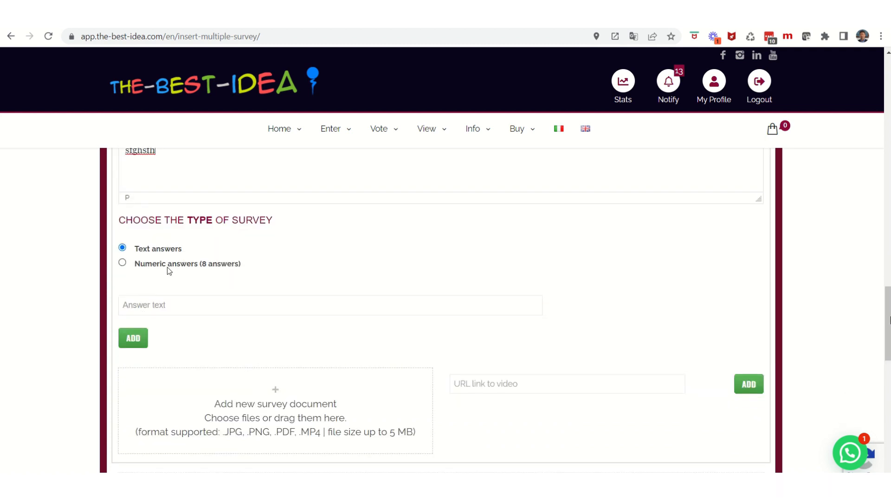
left_click(123, 263)
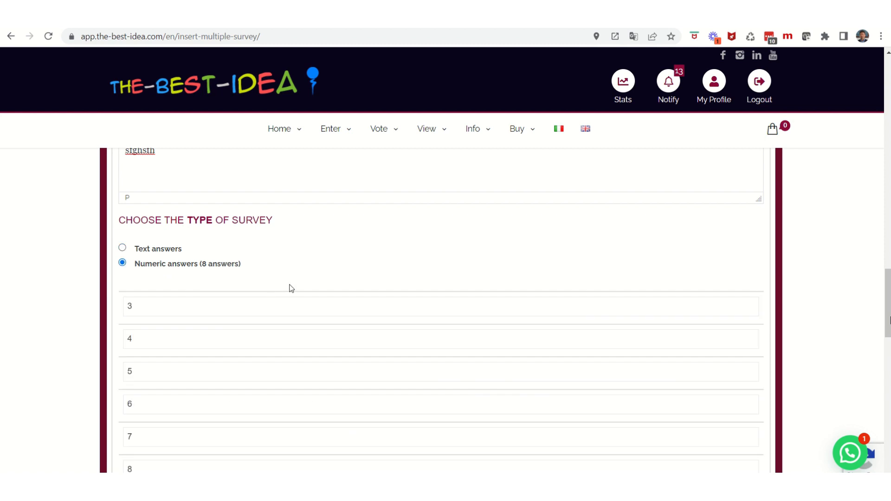
scroll(290, 287, "down", 4)
scroll(289, 284, "up", 4)
left_click(133, 253)
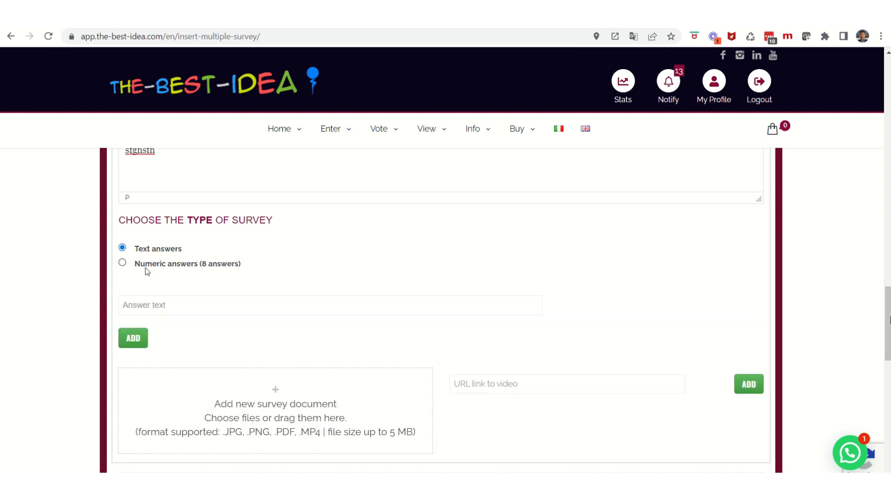
- Enter "wtty" as the question's first text answer, add three more answer fields and remove the middle one of these
left_click(161, 306)
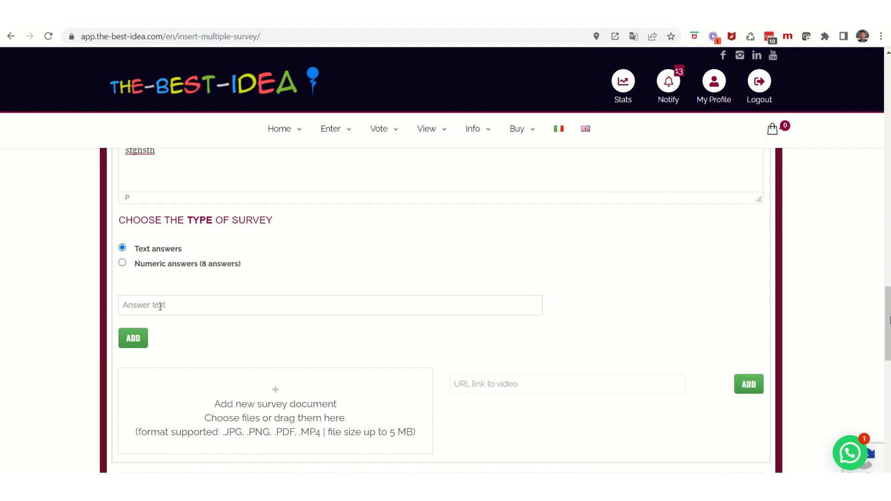
type("wtty")
left_click(136, 342)
left_click(135, 370)
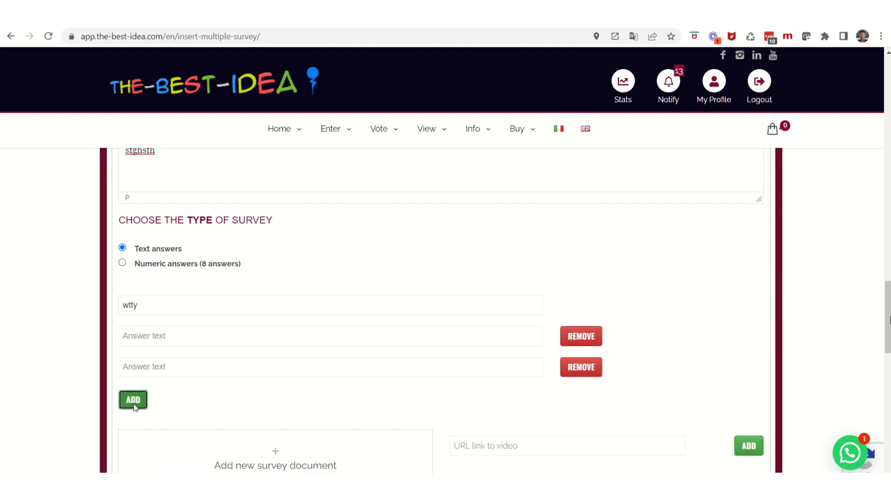
left_click(134, 401)
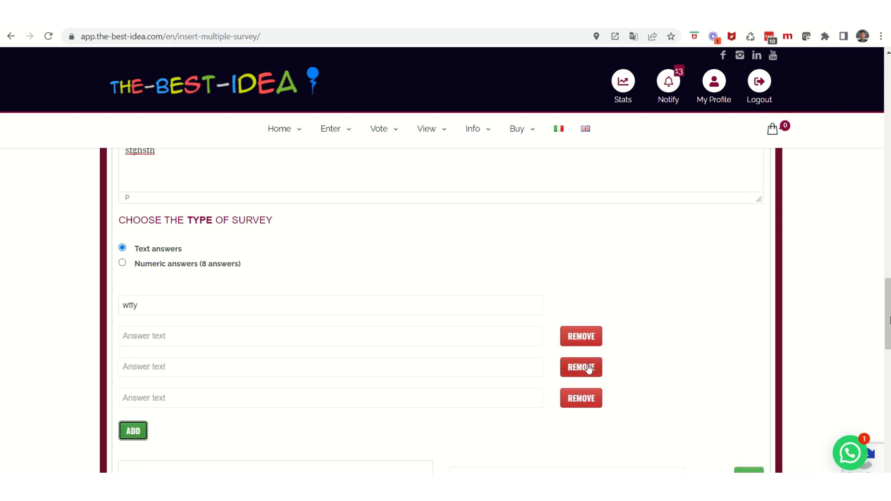
left_click(589, 369)
- Add a second question to chapter 1
scroll(395, 379, "down", 4)
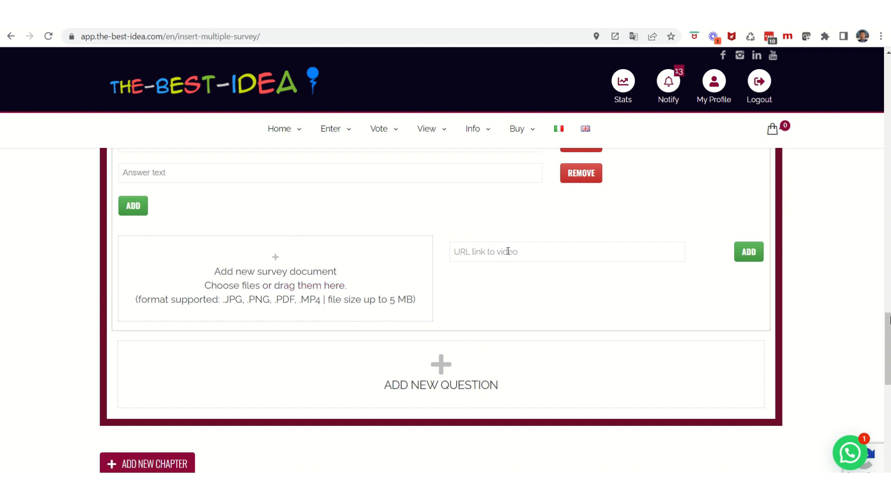
left_click(463, 393)
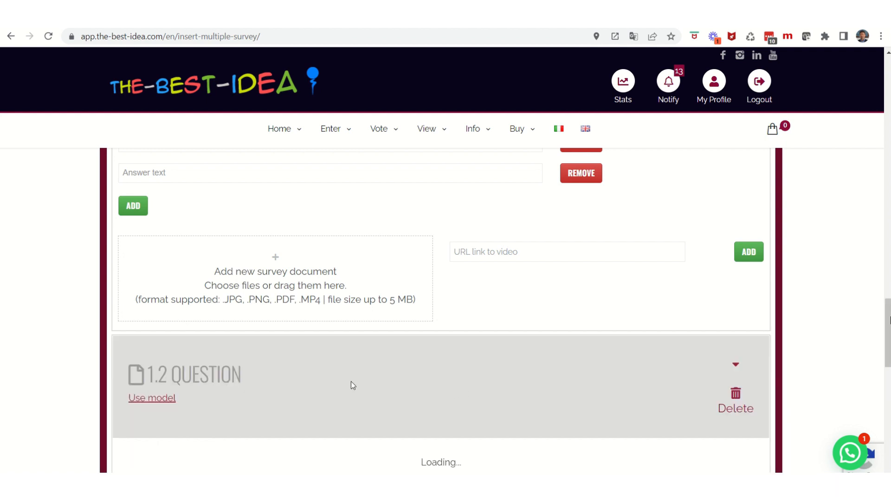
- Try the option to promote the publication for 4 credits and turn it off again
scroll(353, 385, "down", 4)
scroll(354, 383, "down", 4)
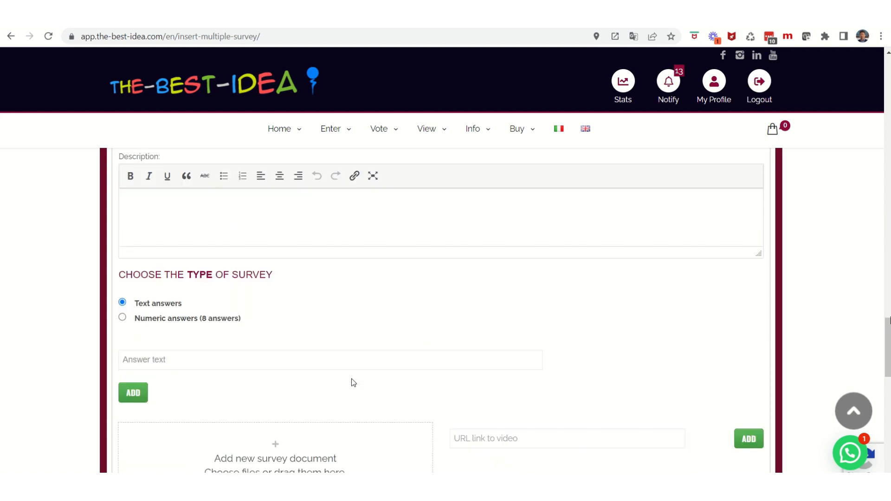
scroll(353, 383, "down", 4)
scroll(353, 382, "down", 4)
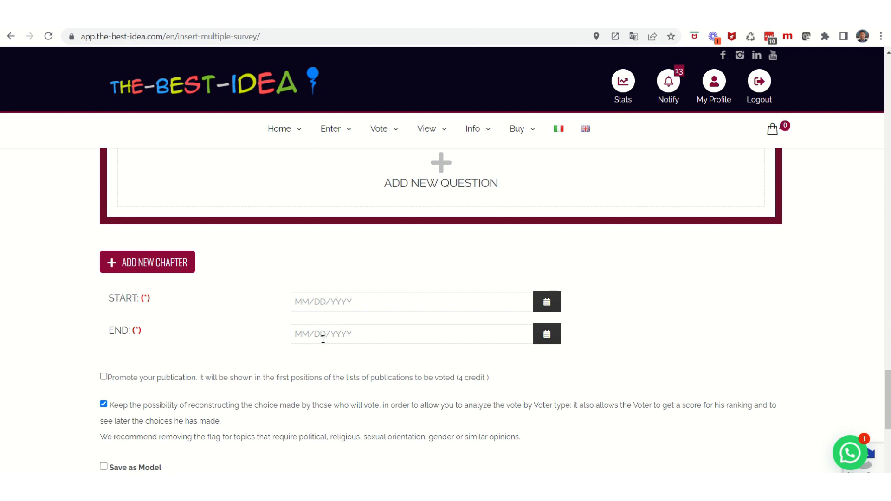
left_click(104, 377)
left_click(104, 378)
- Enable saving the survey as a model, leave the suggestion to all users off, and save the survey as a draft
scroll(268, 427, "down", 4)
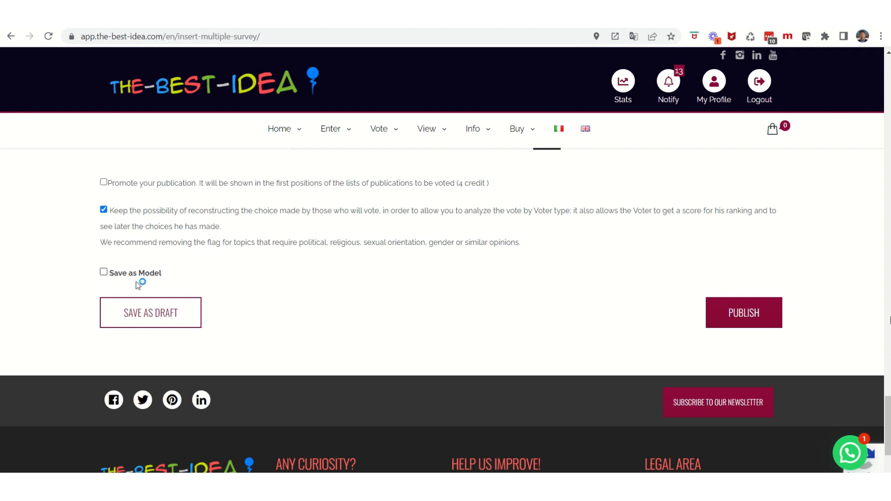
left_click(104, 273)
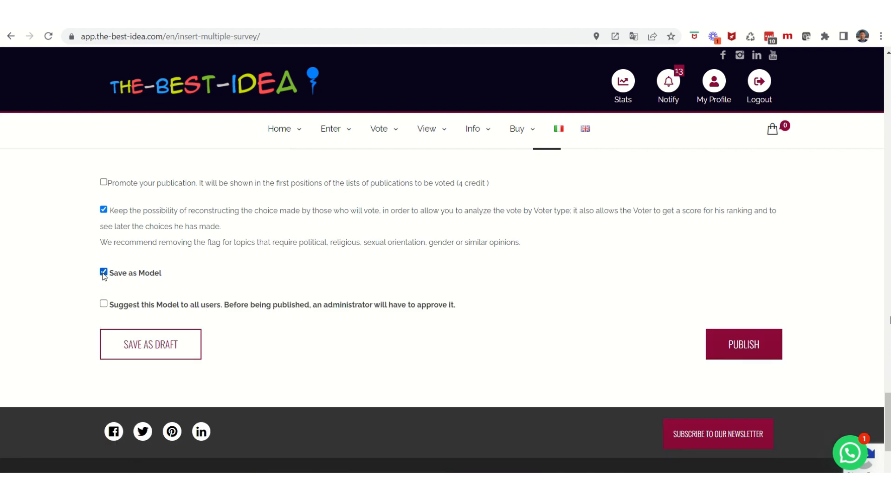
left_click(105, 306)
left_click(104, 305)
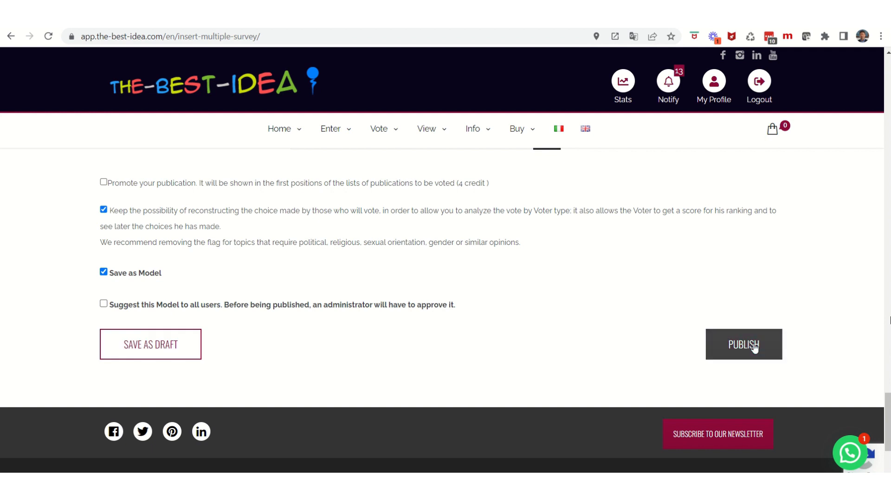
left_click(165, 347)
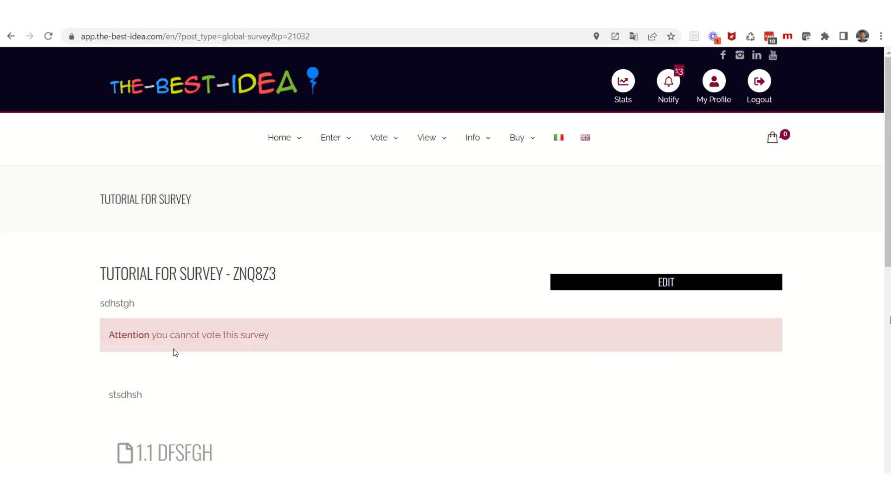
- Look over the saved survey page and view the list of survey drafts in the user profile
scroll(314, 352, "down", 4)
scroll(318, 350, "up", 4)
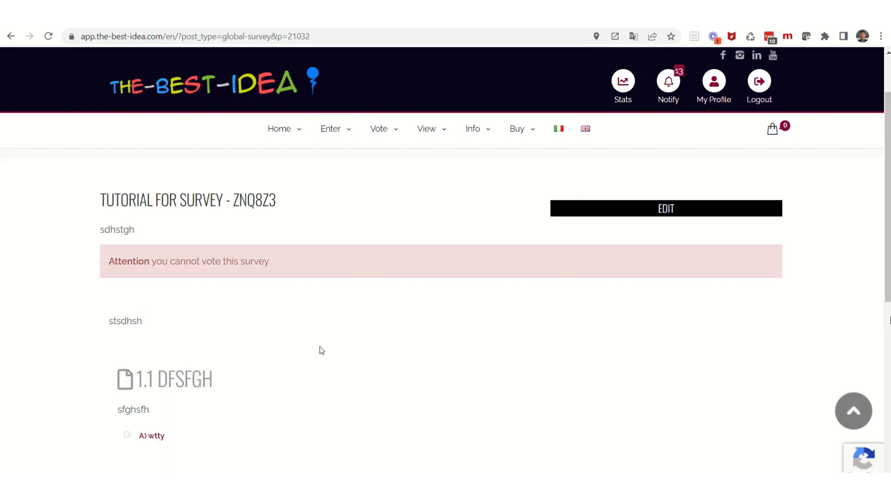
left_click(716, 78)
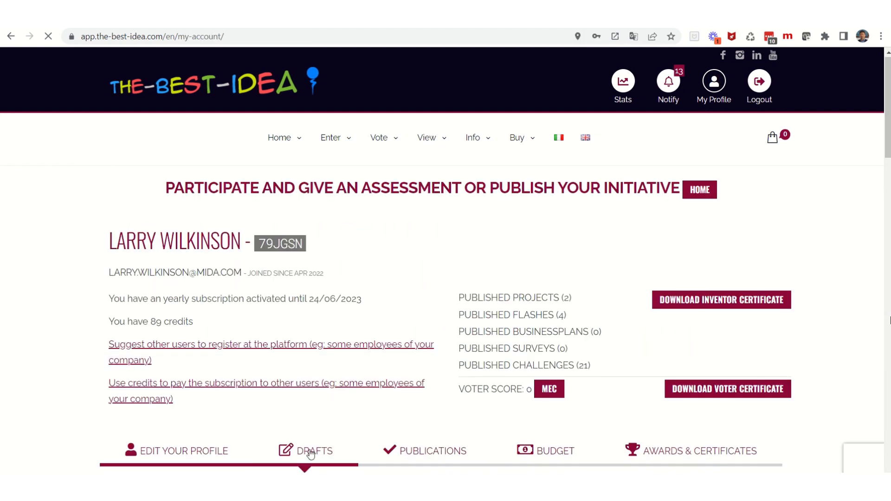
left_click(311, 454)
scroll(337, 374, "down", 4)
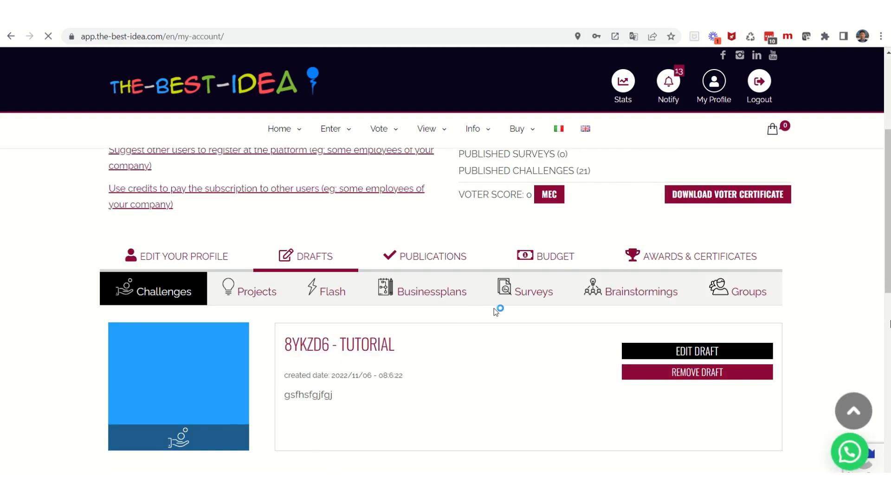
left_click(534, 289)
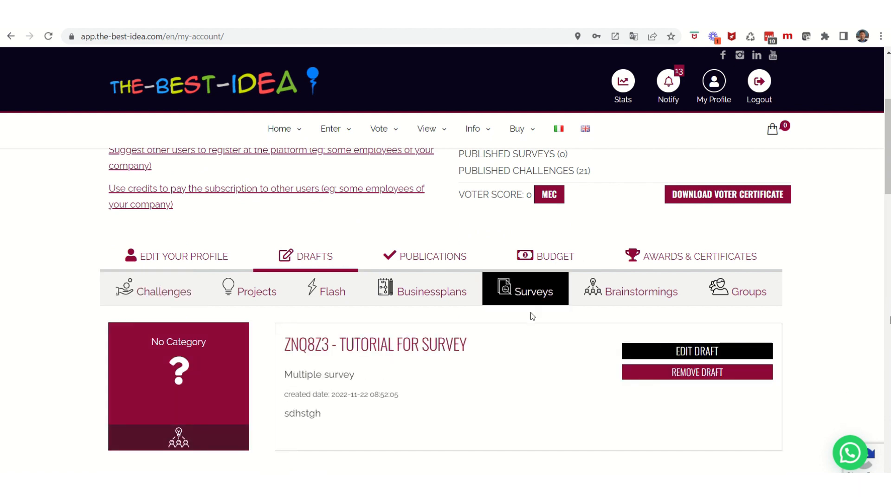
scroll(557, 366, "down", 4)
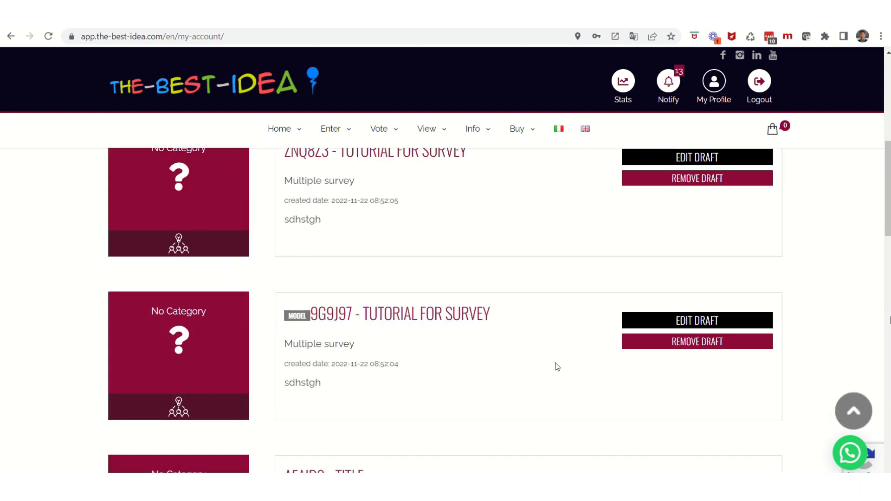